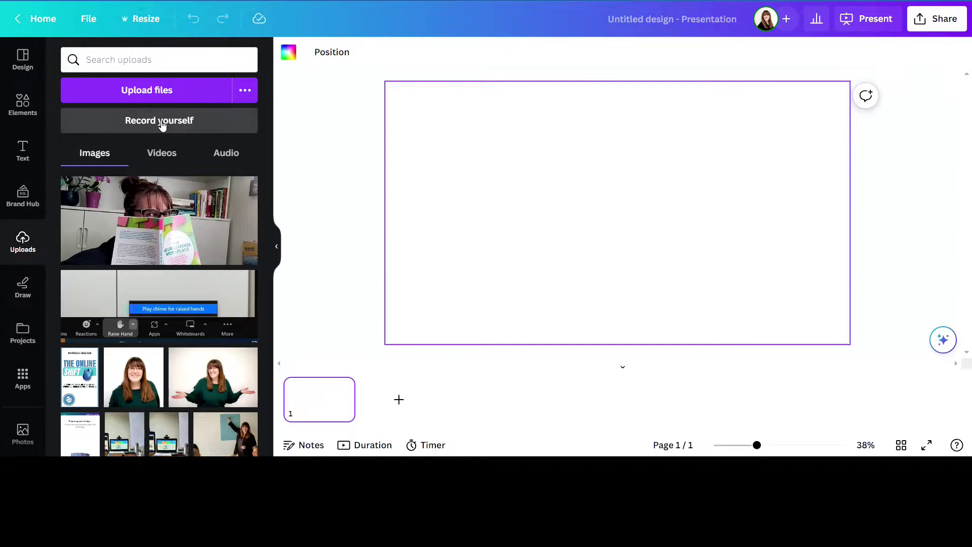
- Open the recording studio with 'Record yourself' from the Uploads panel
left_click(161, 122)
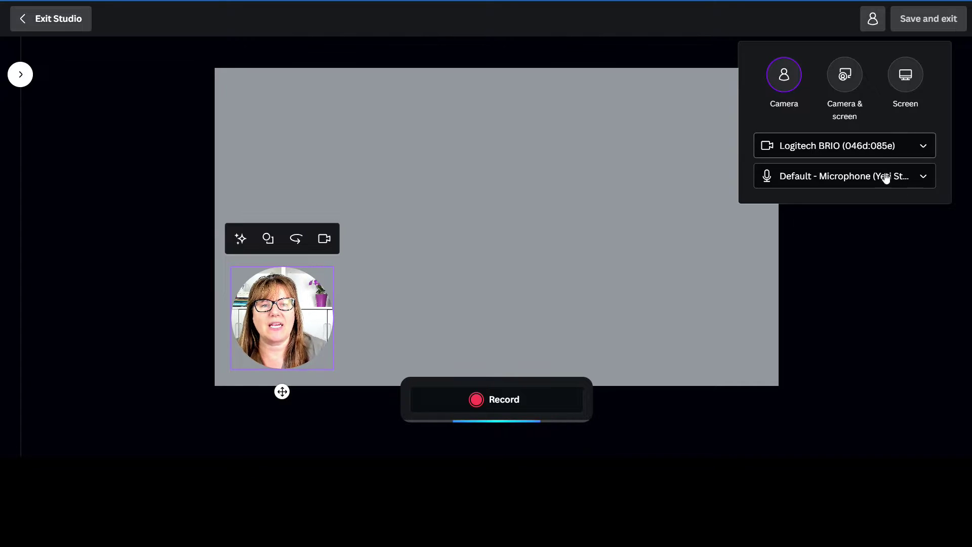
- Check the studio's microphone list, then dismiss it without changing the selection
left_click(917, 179)
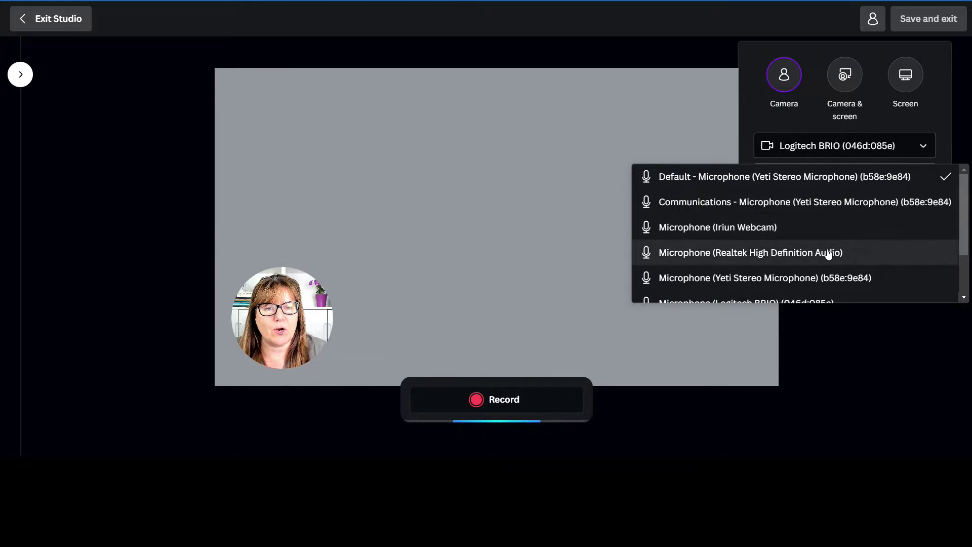
key("Escape")
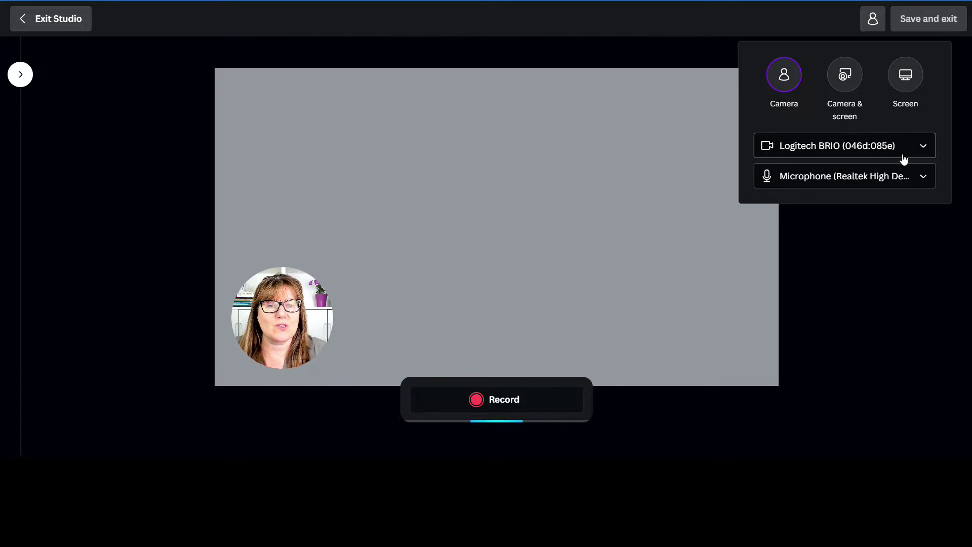
- Switch to Camera & screen and share the Portfolio Chrome tab
left_click(850, 82)
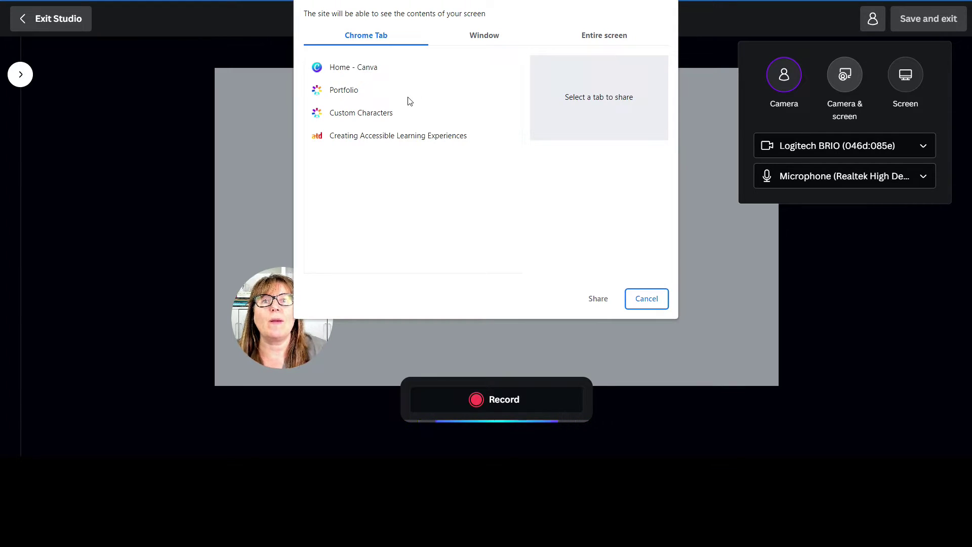
left_click(364, 93)
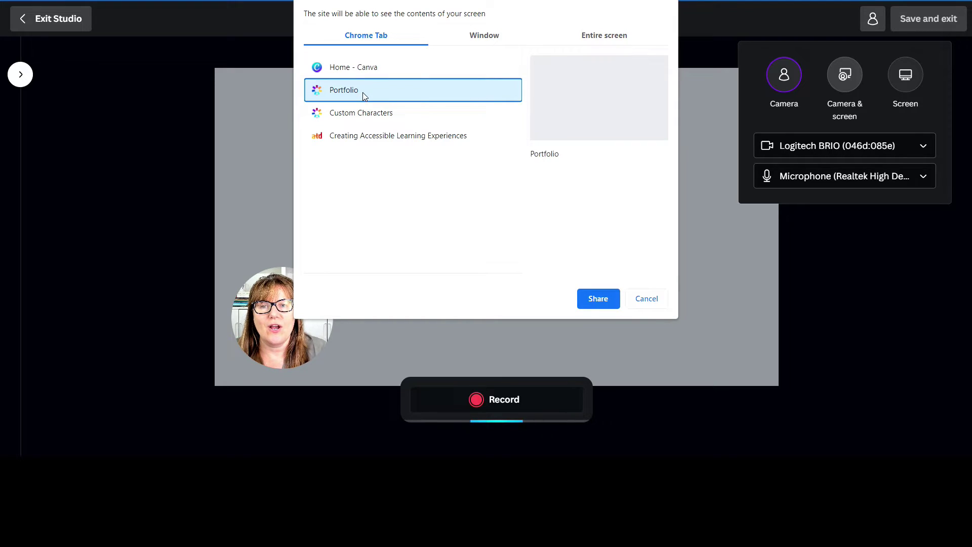
left_click(594, 300)
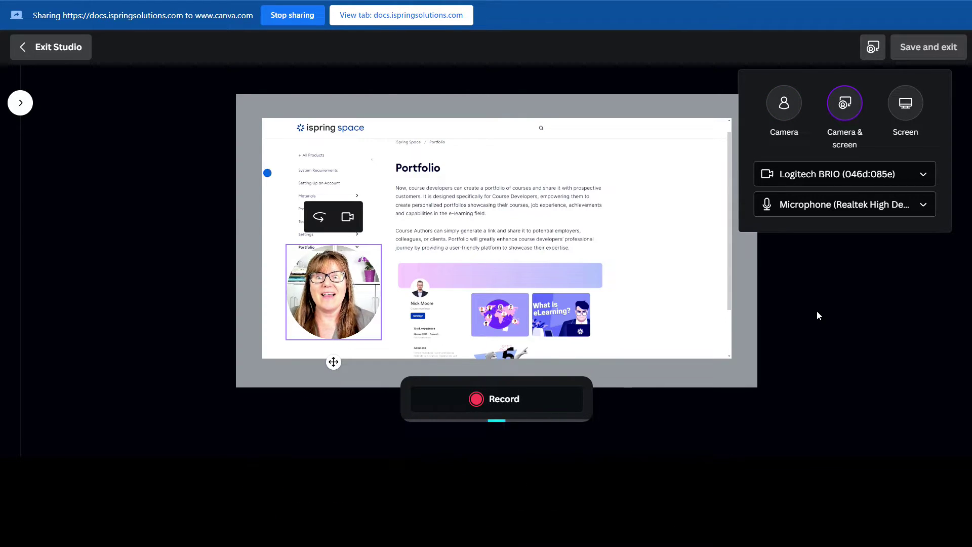
- Drag the webcam bubble to the top-right corner, then exit the studio
mouse_move(327, 278)
left_mouse_down()
mouse_move(486, 263)
mouse_move(672, 173)
left_mouse_up()
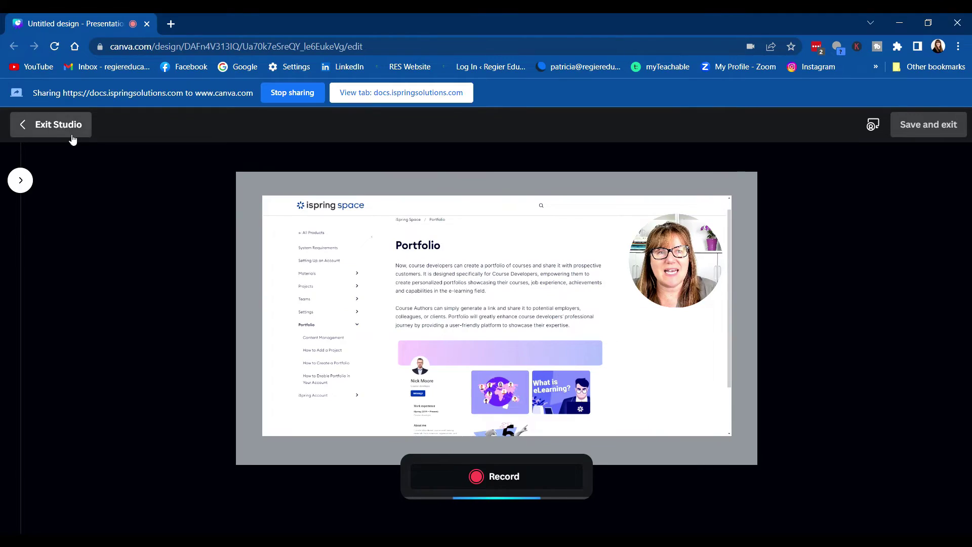
left_click(63, 51)
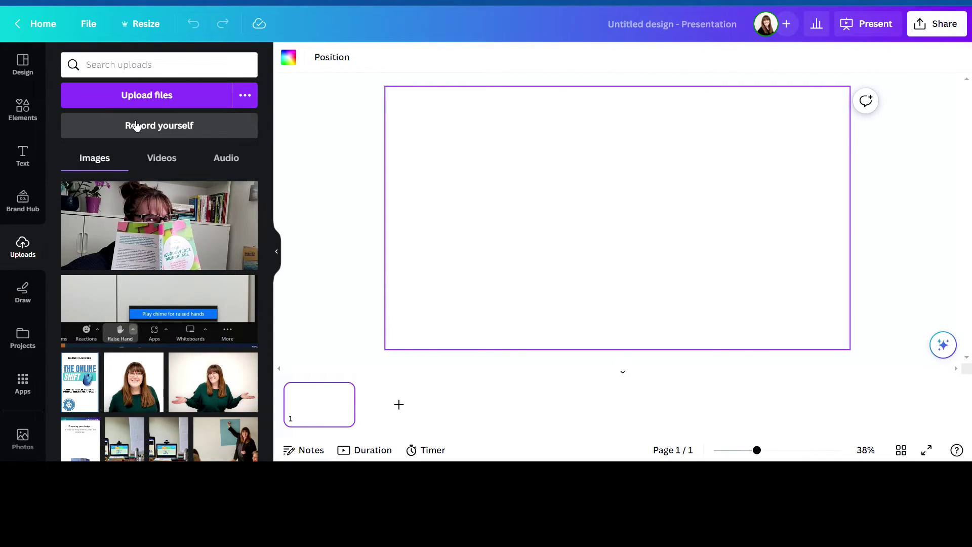
- Reopen the studio with 'Record yourself' in camera-only mode
left_click(137, 198)
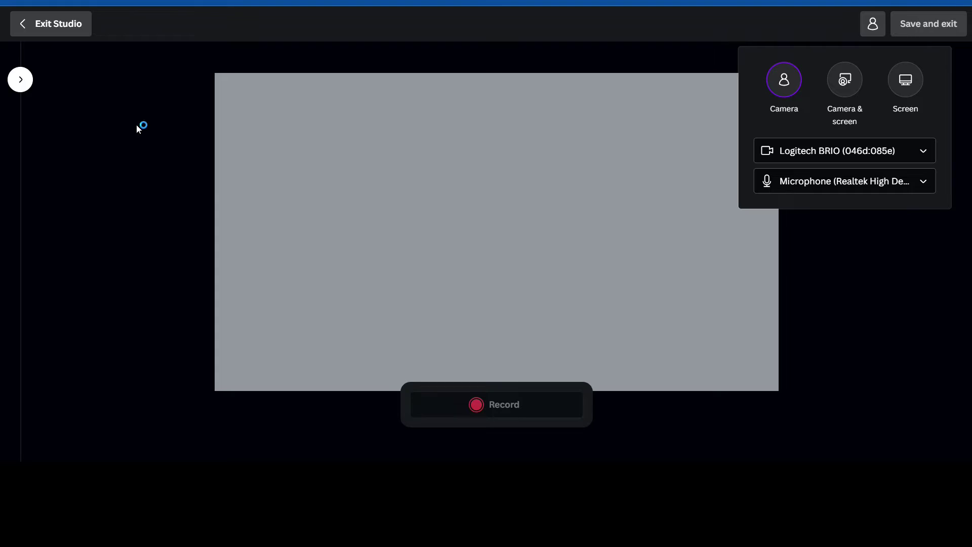